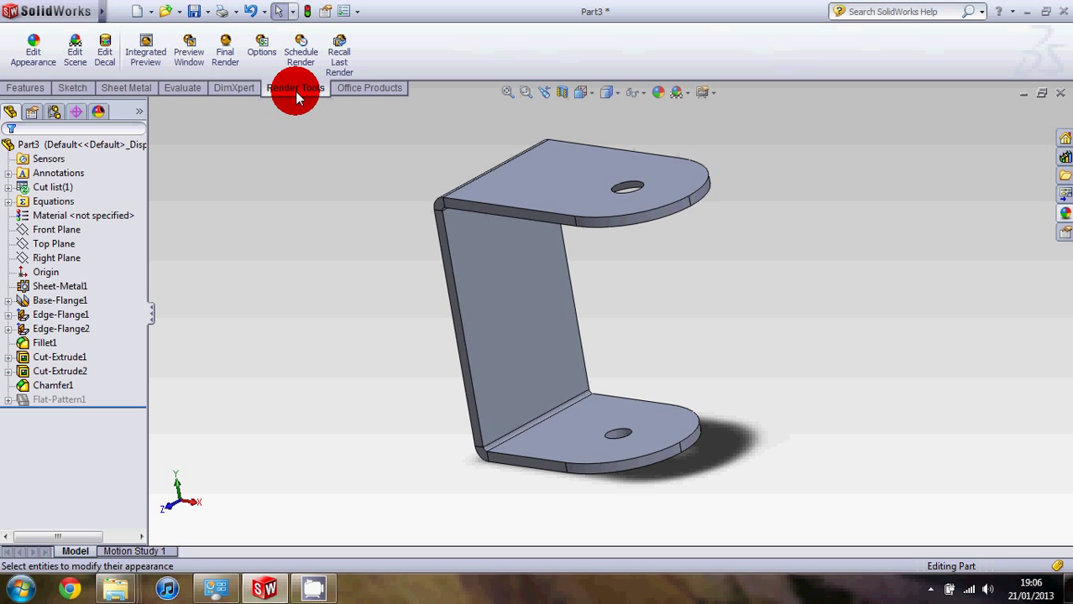
Step: Check that the PhotoView 360 add-in is active and return to the render commands
left_click(365, 87)
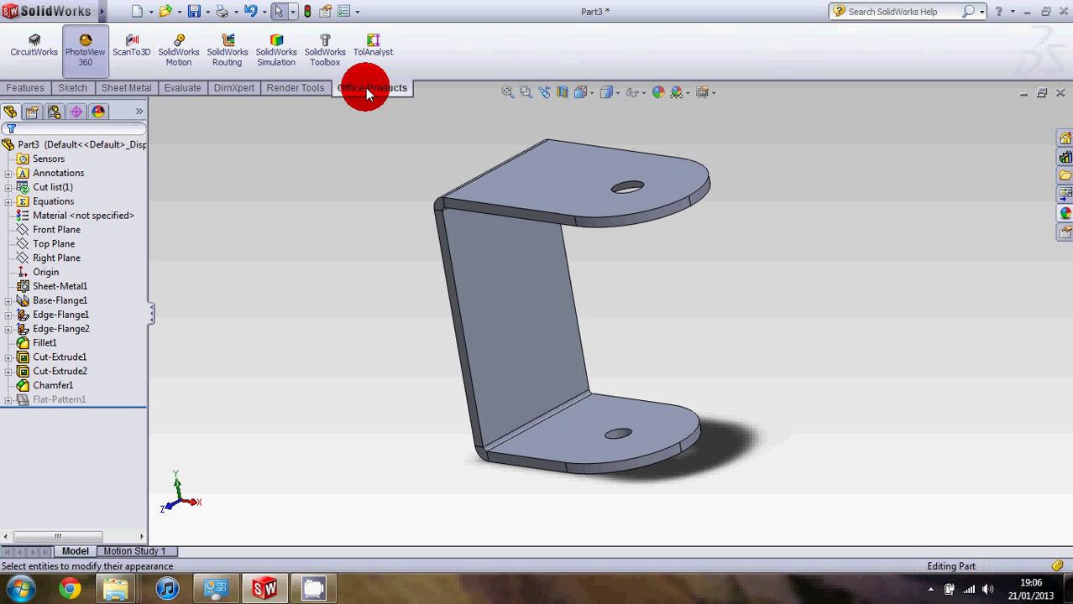
left_click(83, 52)
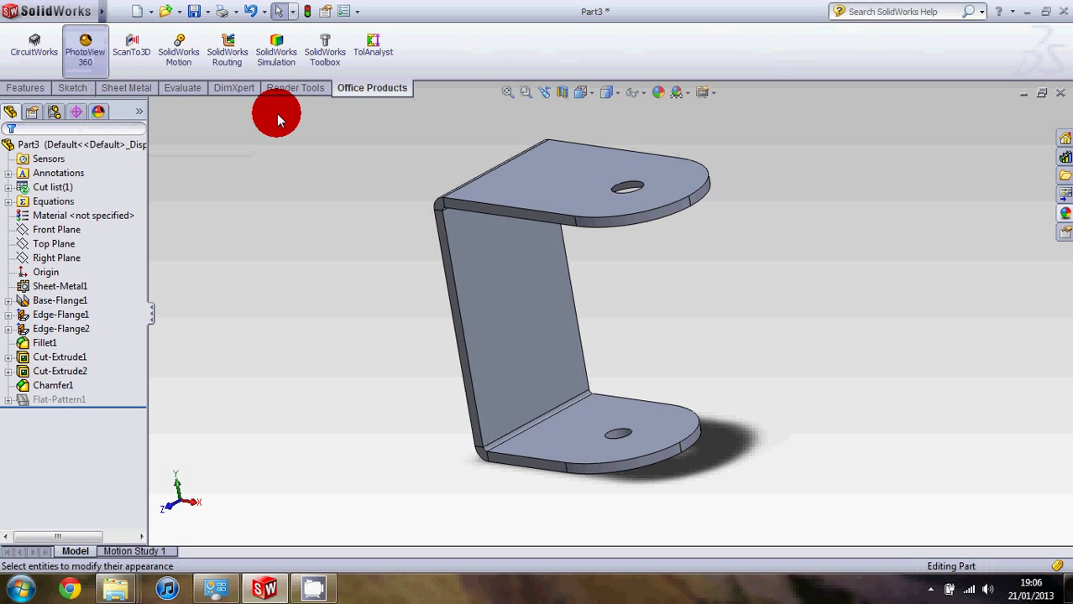
left_click(315, 89)
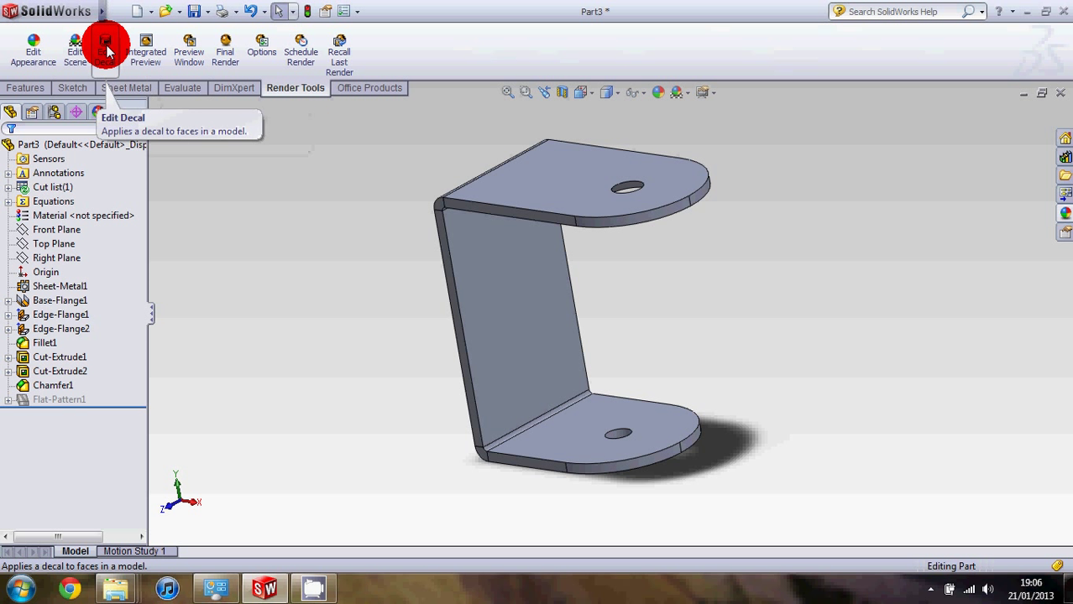
Step: Apply the polished steel appearance to the whole bracket part
left_click(28, 56)
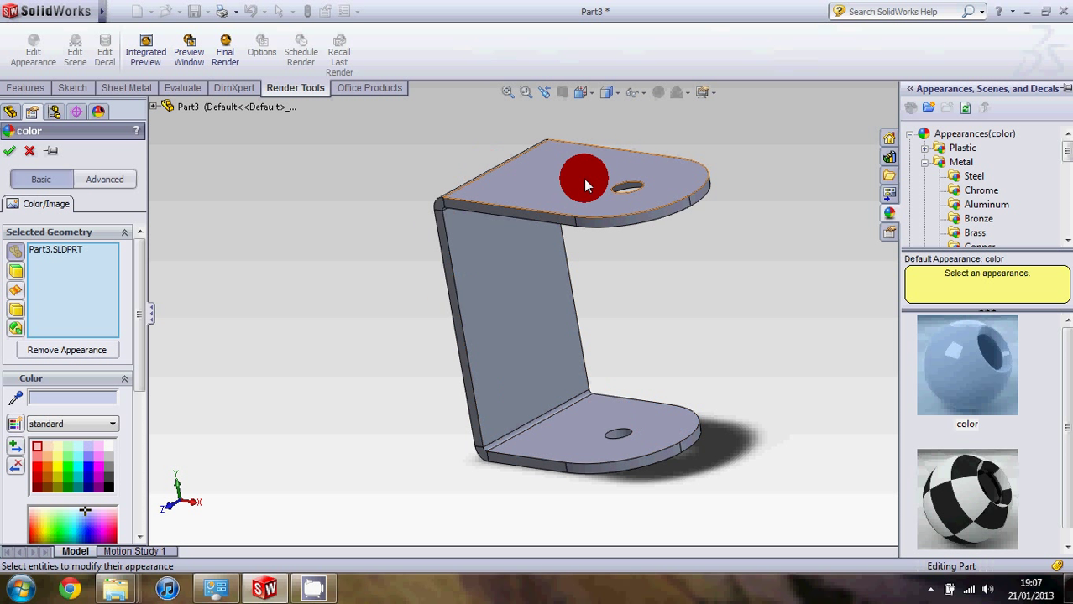
left_click(975, 178)
left_click_drag(1015, 340, 531, 350)
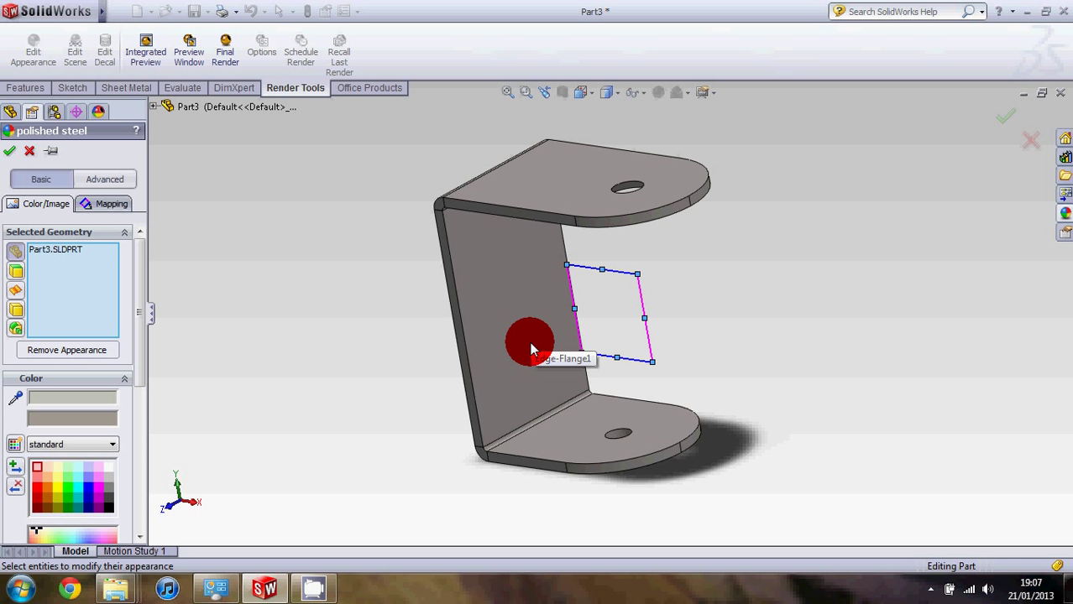
left_click(8, 156)
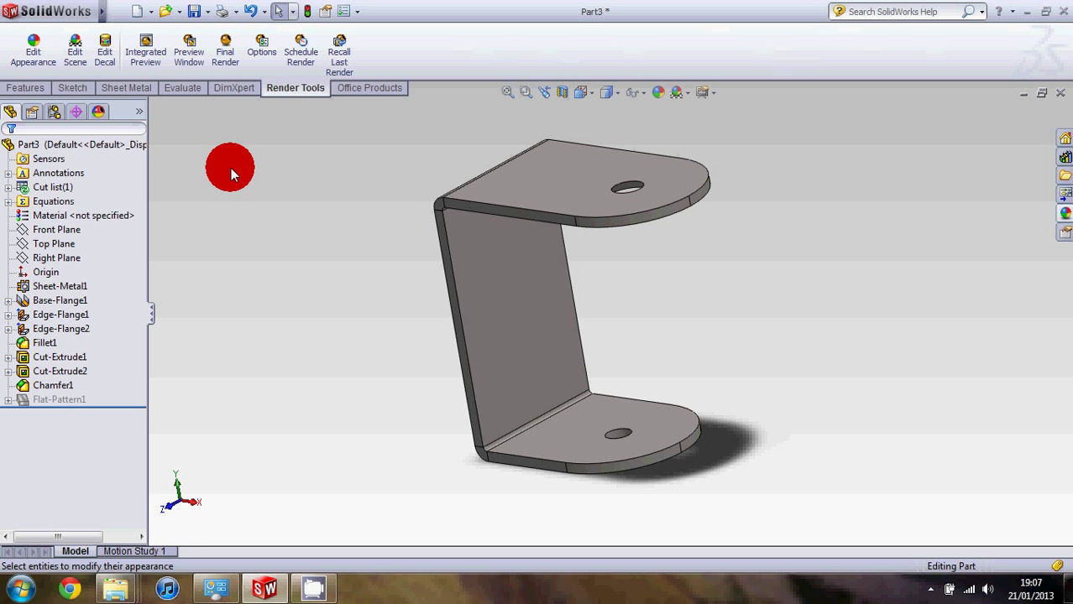
Step: Apply the 3 Point Blue scene as the model's background and environment
left_click(74, 52)
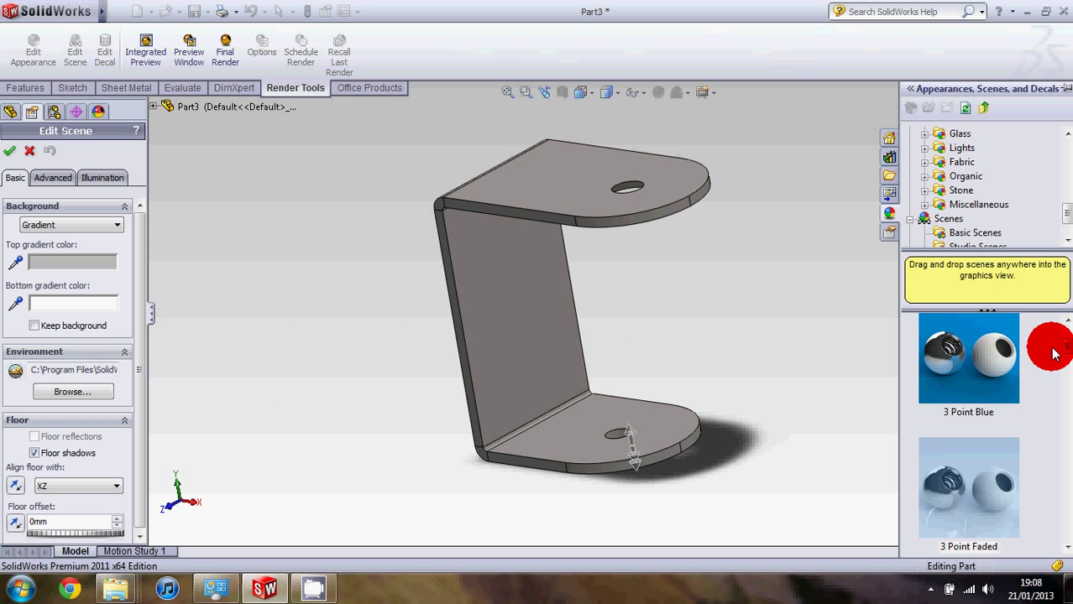
scroll(1066, 358, "down", 1)
scroll(1062, 344, "up", 2)
double_click(971, 388)
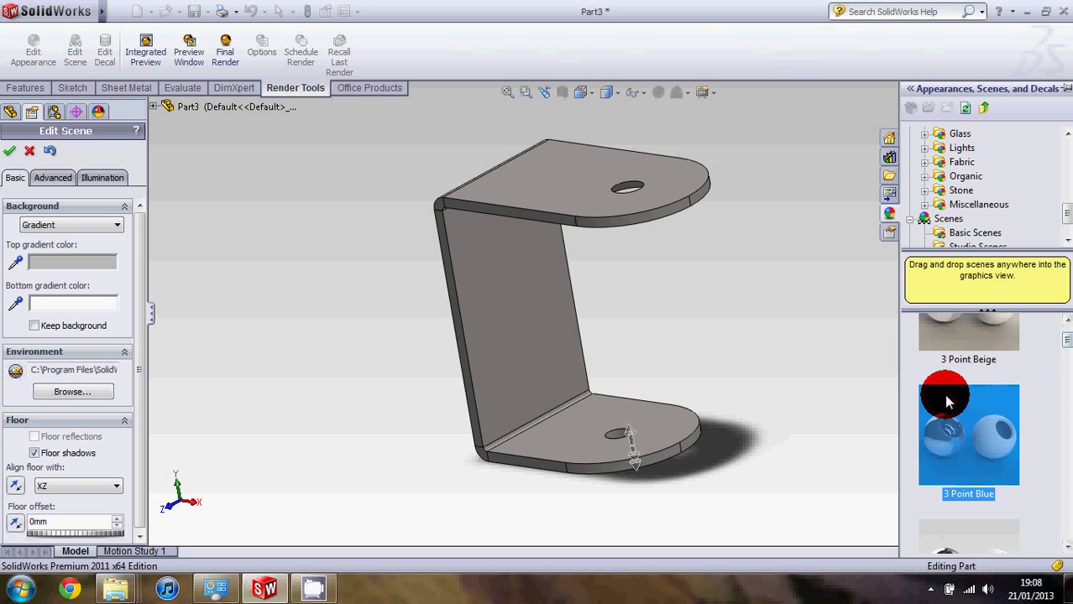
left_click_drag(983, 410, 757, 314)
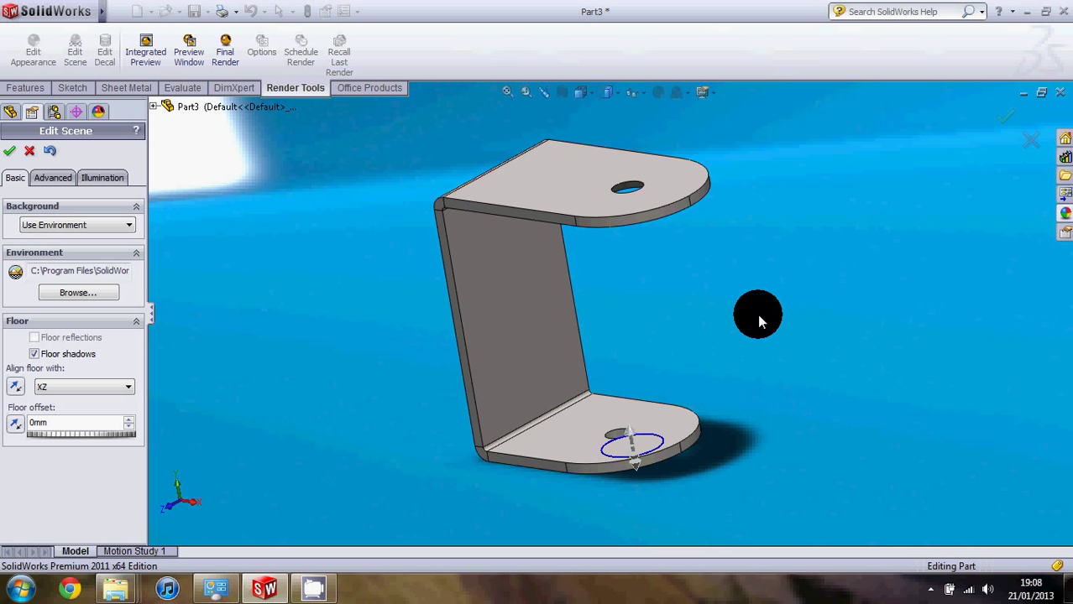
left_click(10, 152)
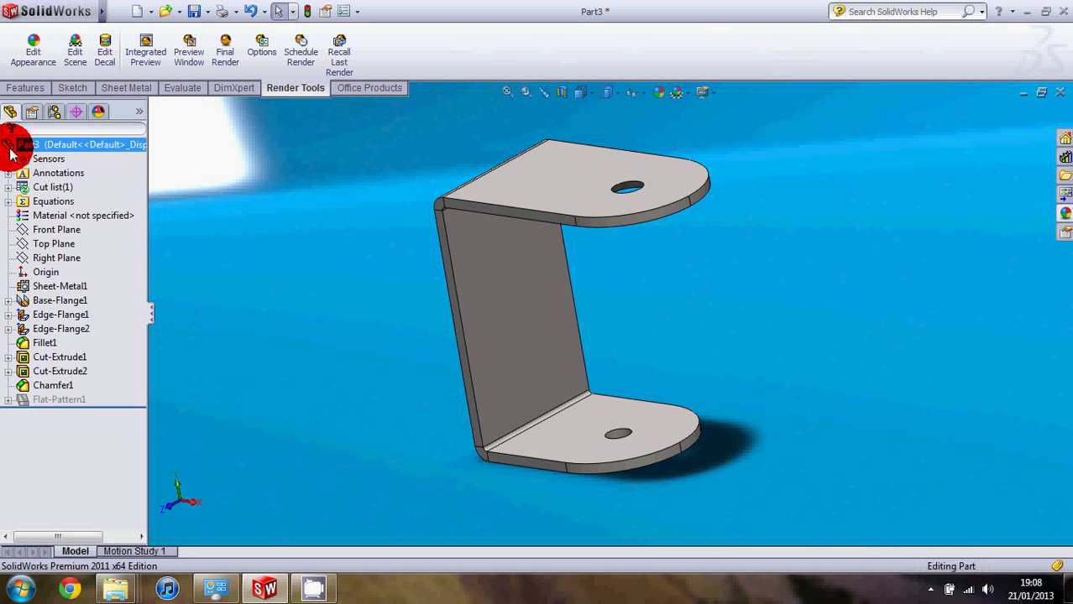
Step: Examine the steel bracket in the blue scene from several angles, settling on one that shows its web and both holed flanges
key("Right")
key("Right")
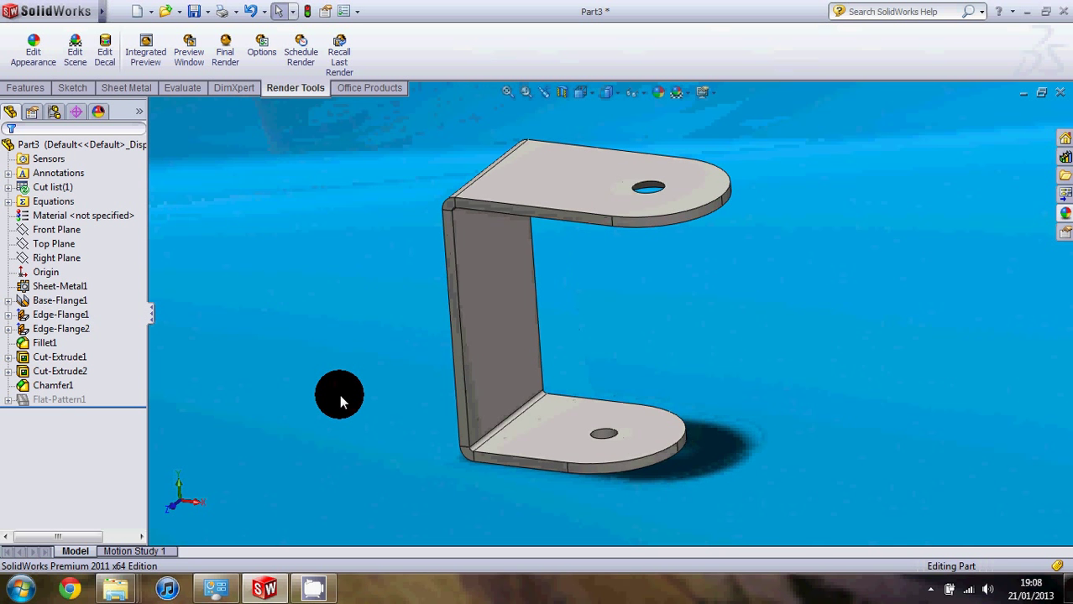
key("Left")
key("Right")
key("Right")
key("Right")
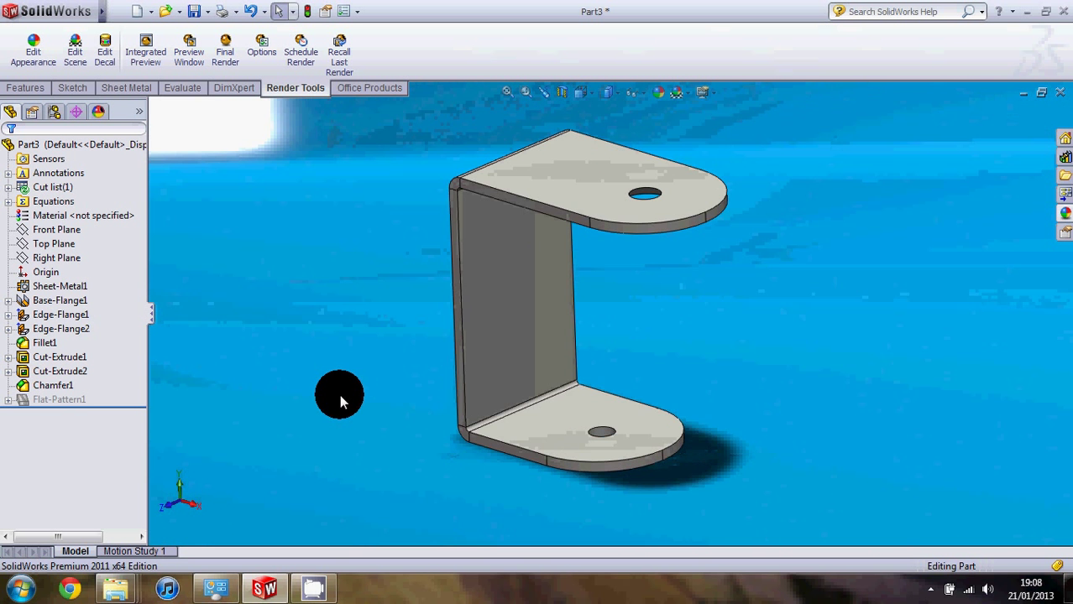
key("Up")
key("Down")
key("Right")
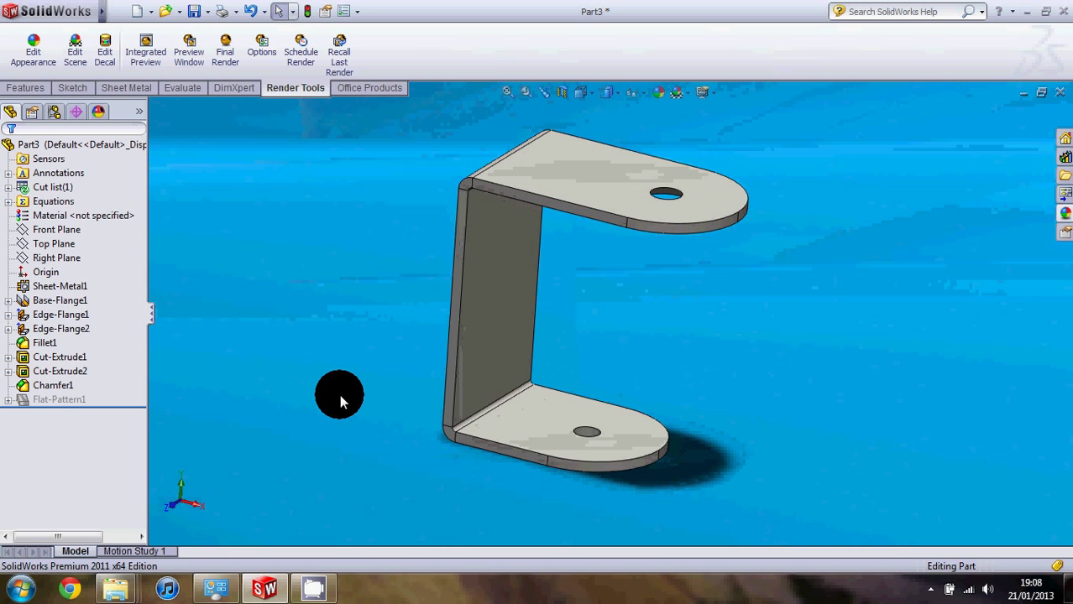
key("Left")
key("Up")
key("Down")
left_click(597, 406)
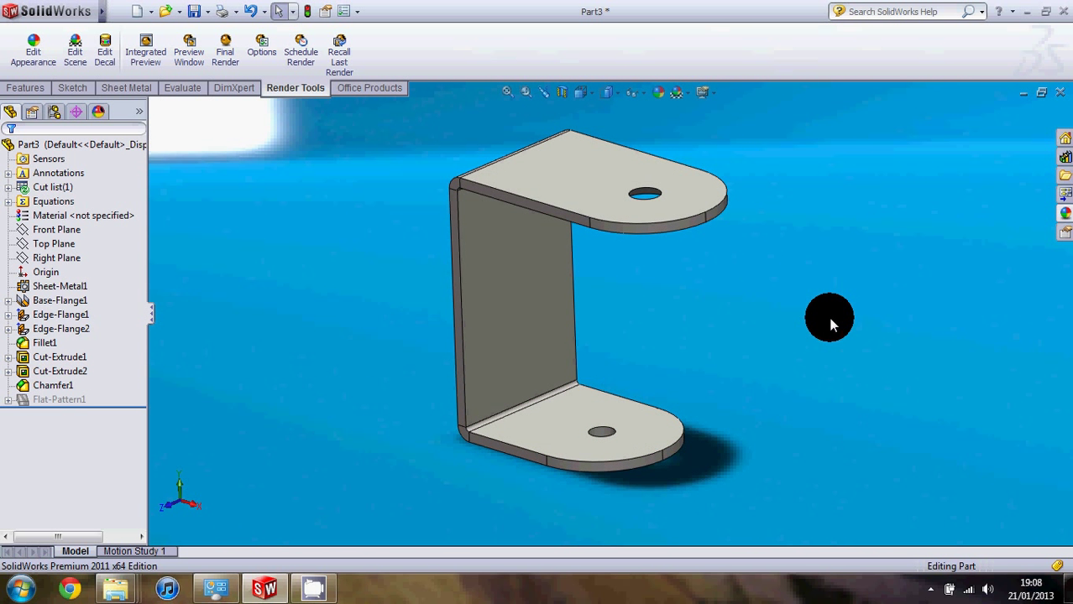
left_click(545, 229)
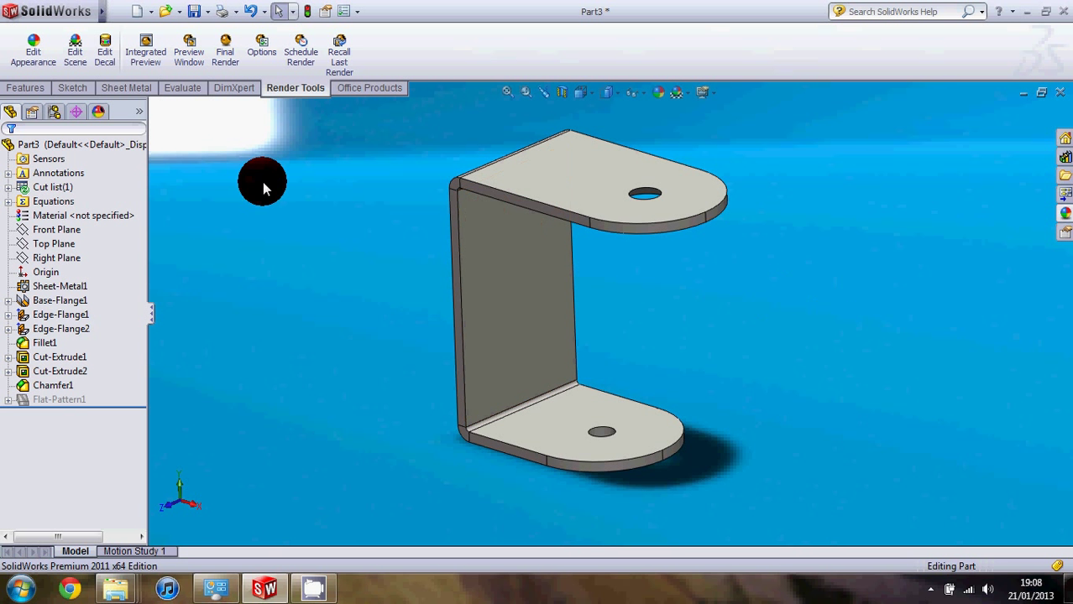
Step: Open the PhotoView 360 render preview and turn off the perspective view recommendation for future renderings
left_click(213, 124)
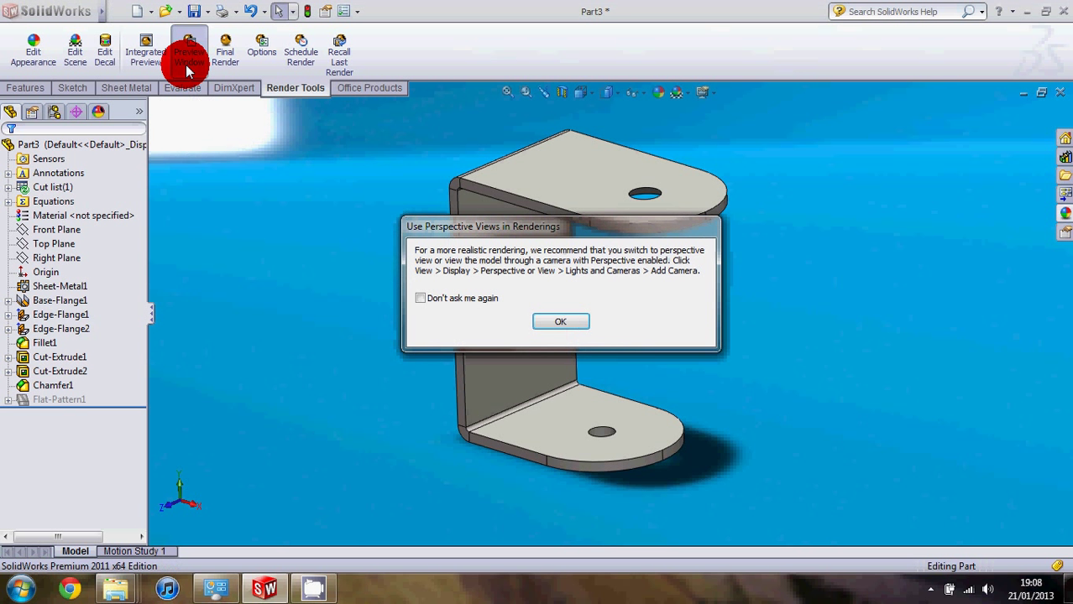
left_click(489, 301)
left_click(574, 324)
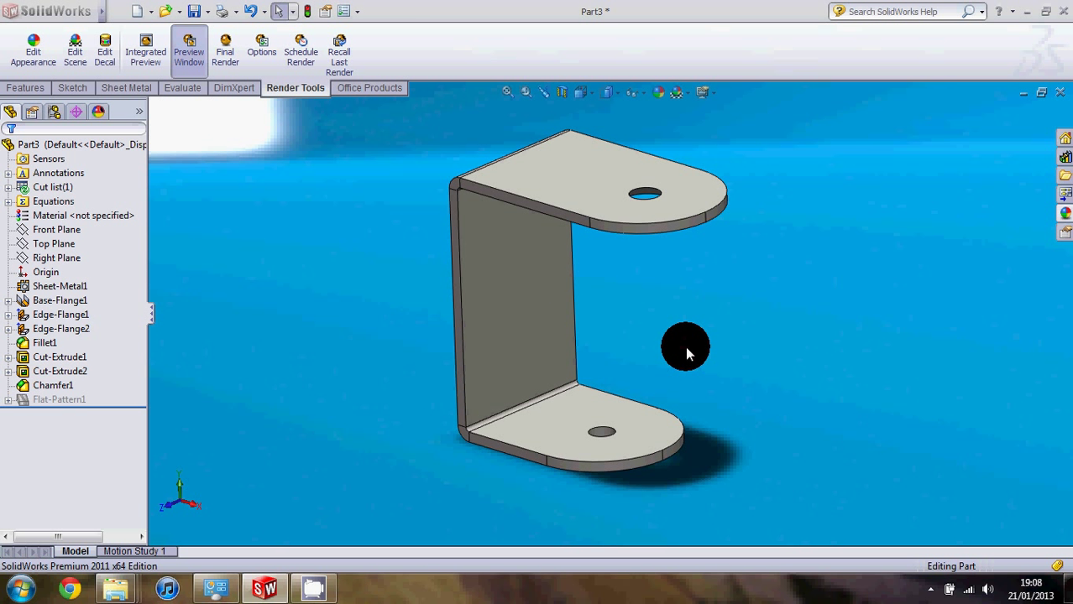
left_click(685, 346)
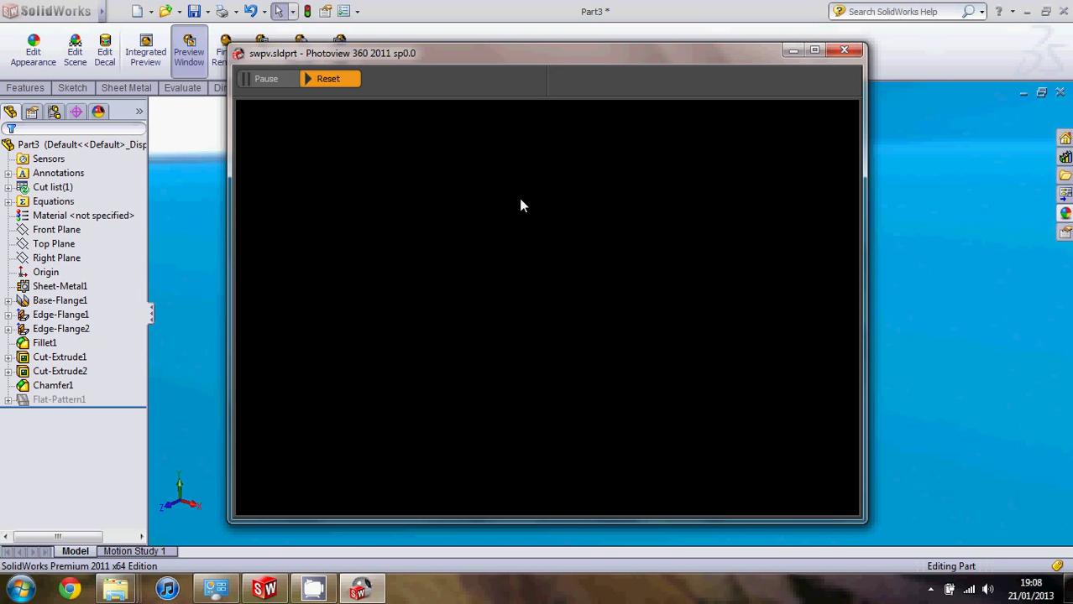
Step: Examine the bracket's steel shading, reflections and shadow in the render preview, and close the preview
left_click(520, 201)
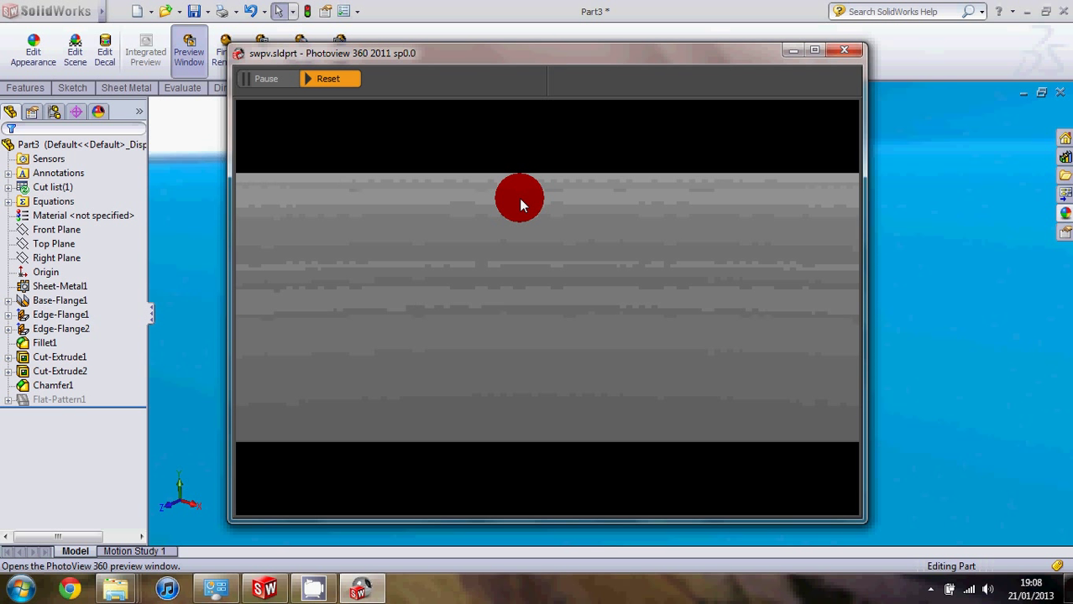
mouse_move(520, 199)
left_mouse_down()
mouse_move(548, 242)
mouse_move(610, 239)
mouse_move(509, 242)
mouse_move(508, 337)
mouse_move(612, 360)
mouse_move(724, 338)
left_mouse_up()
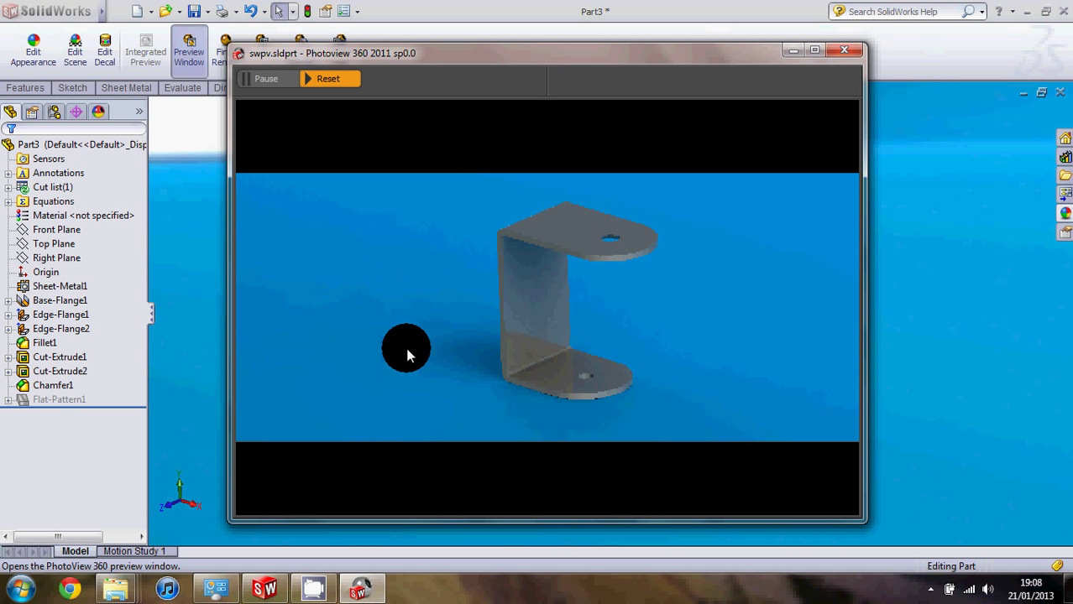
mouse_move(530, 344)
left_mouse_down()
mouse_move(549, 342)
mouse_move(524, 238)
left_mouse_up()
mouse_move(542, 371)
left_mouse_down()
mouse_move(583, 388)
mouse_move(526, 389)
left_mouse_up()
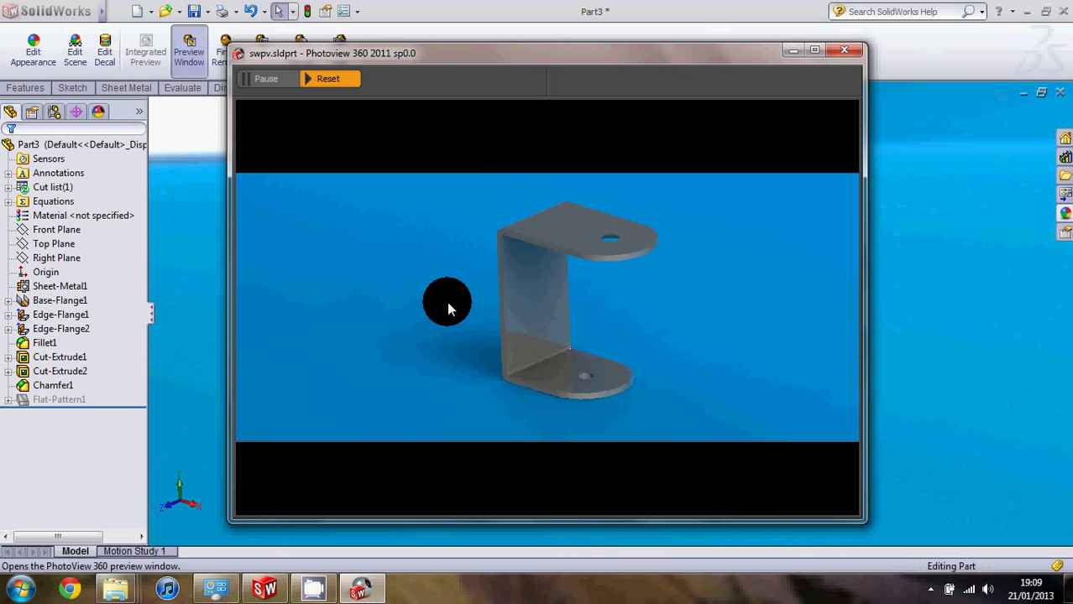
left_click(610, 258)
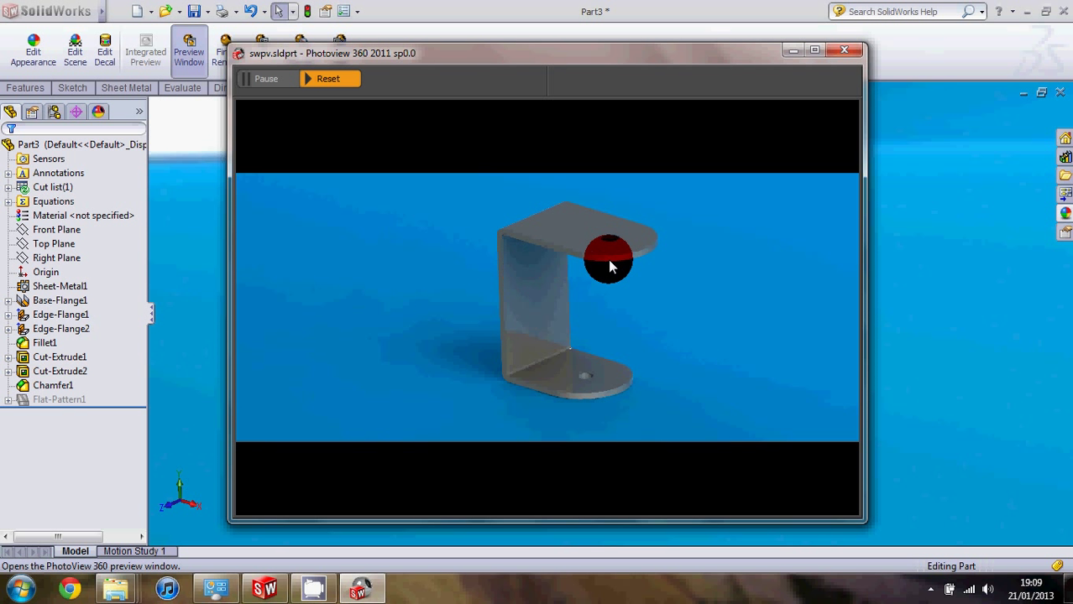
left_click(593, 265)
left_click(638, 19)
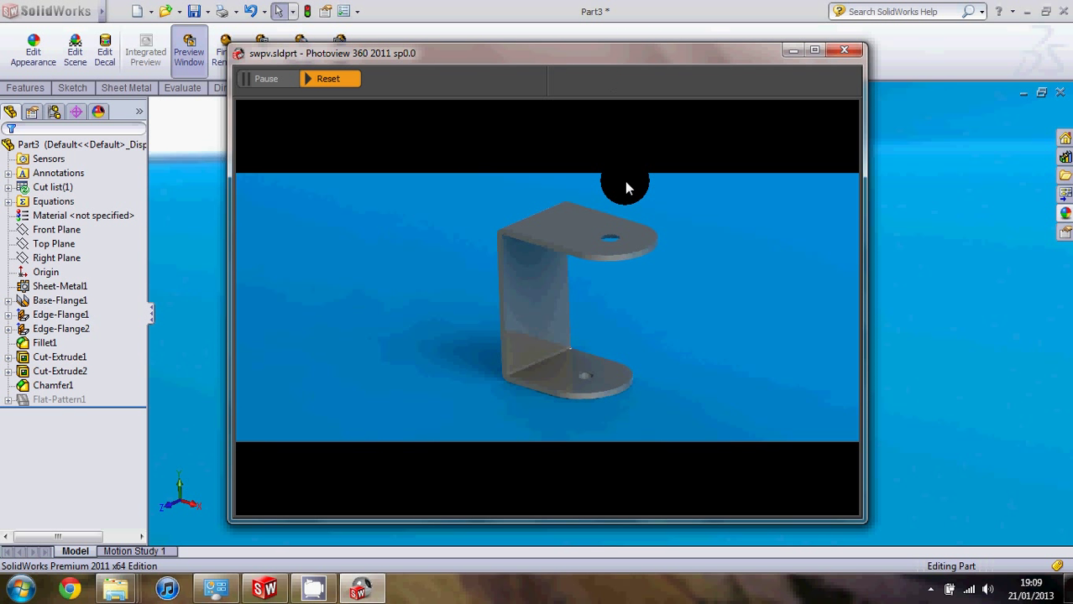
left_click(565, 200)
left_click(559, 7)
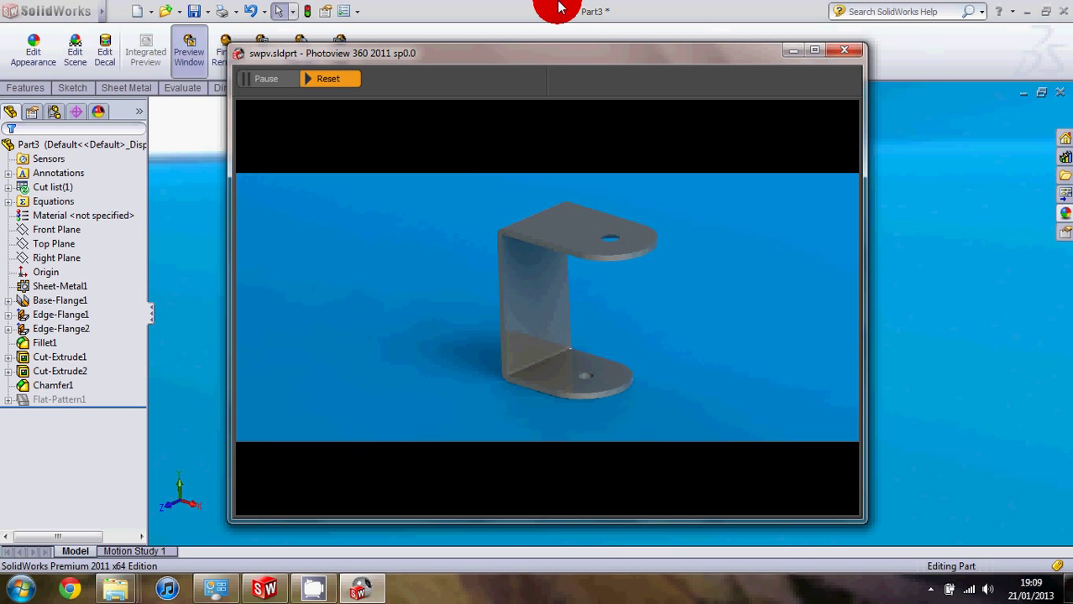
left_click(847, 51)
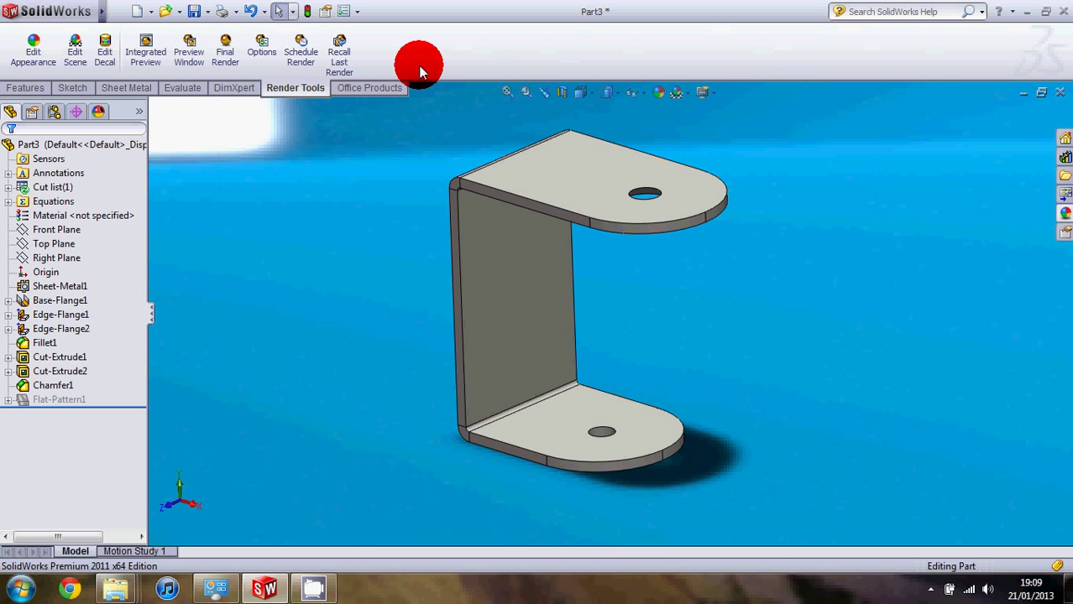
Step: Run a final render of the bracket, and close the render result and the preview
left_click(224, 50)
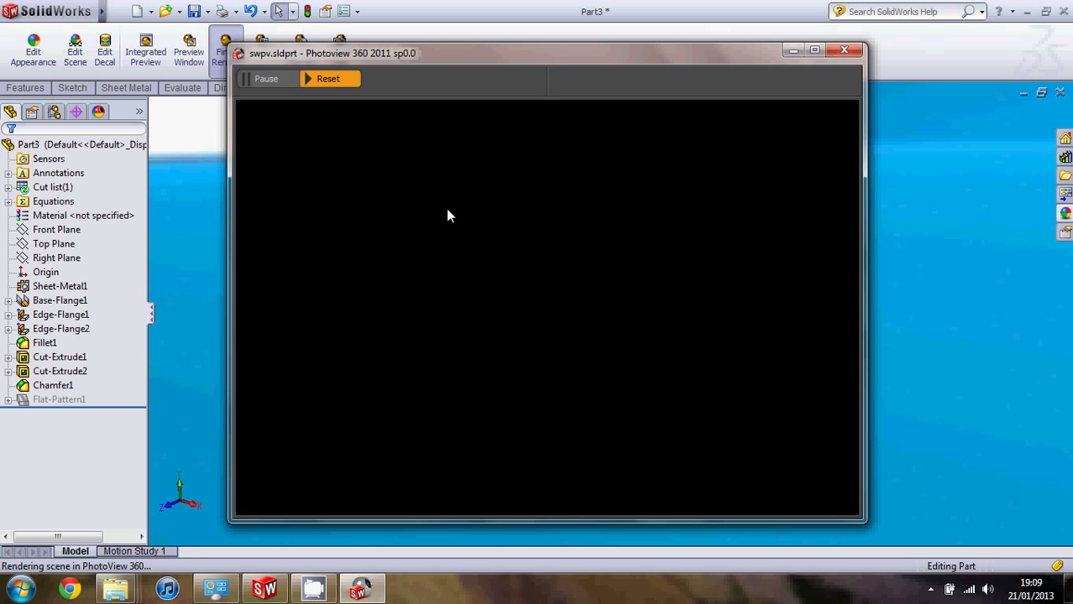
left_click(446, 208)
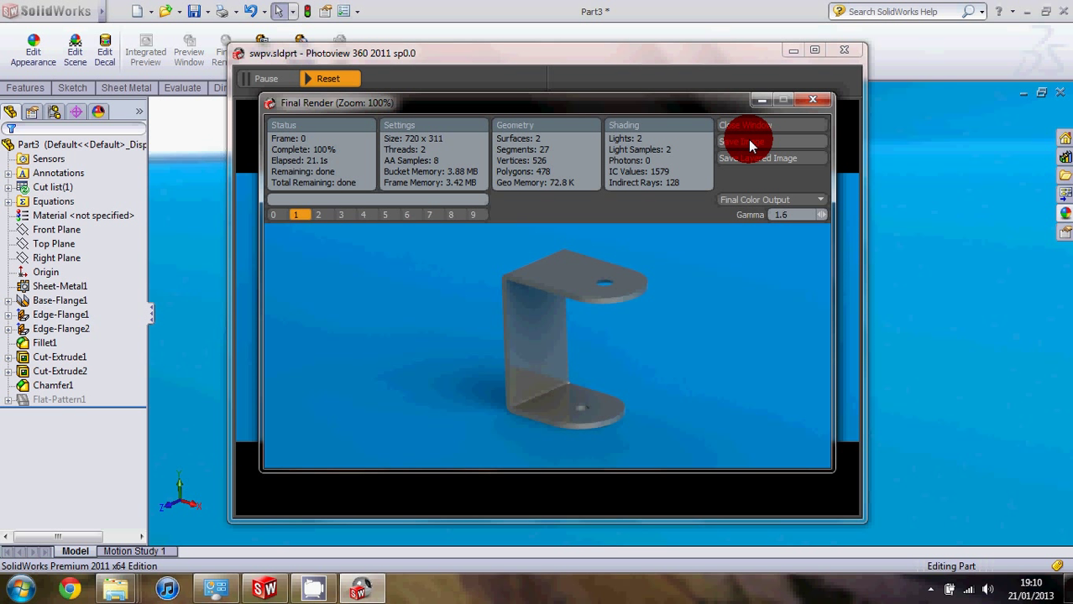
left_click(813, 100)
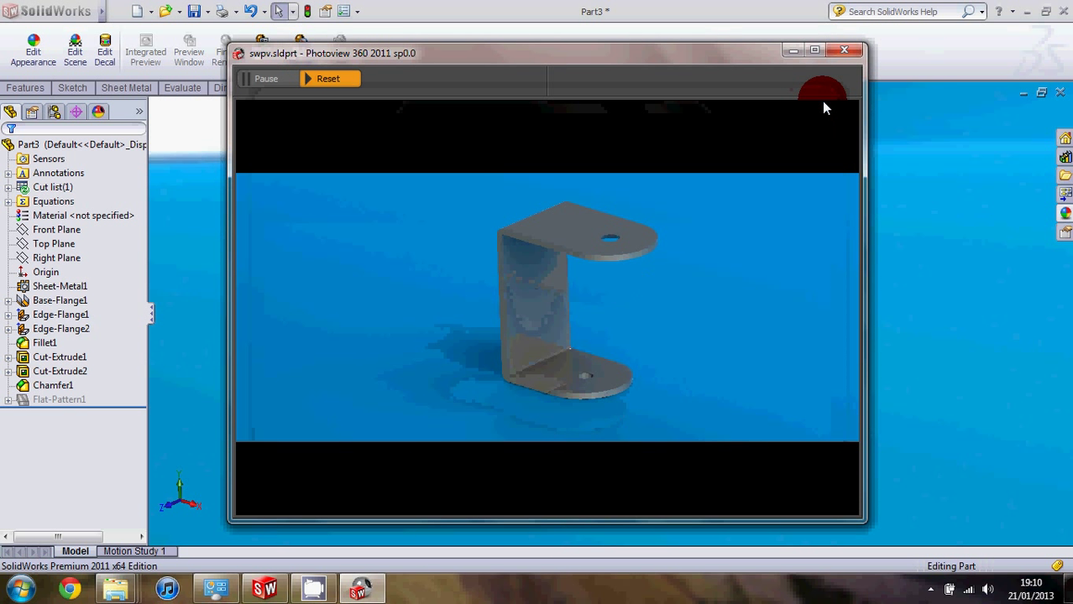
left_click(845, 50)
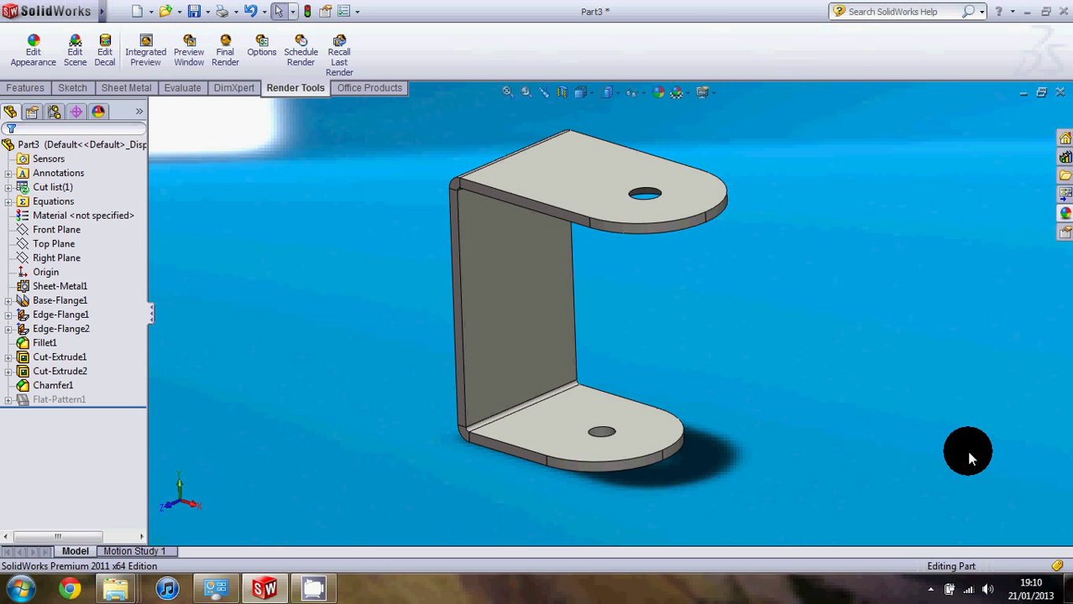
left_click(930, 590)
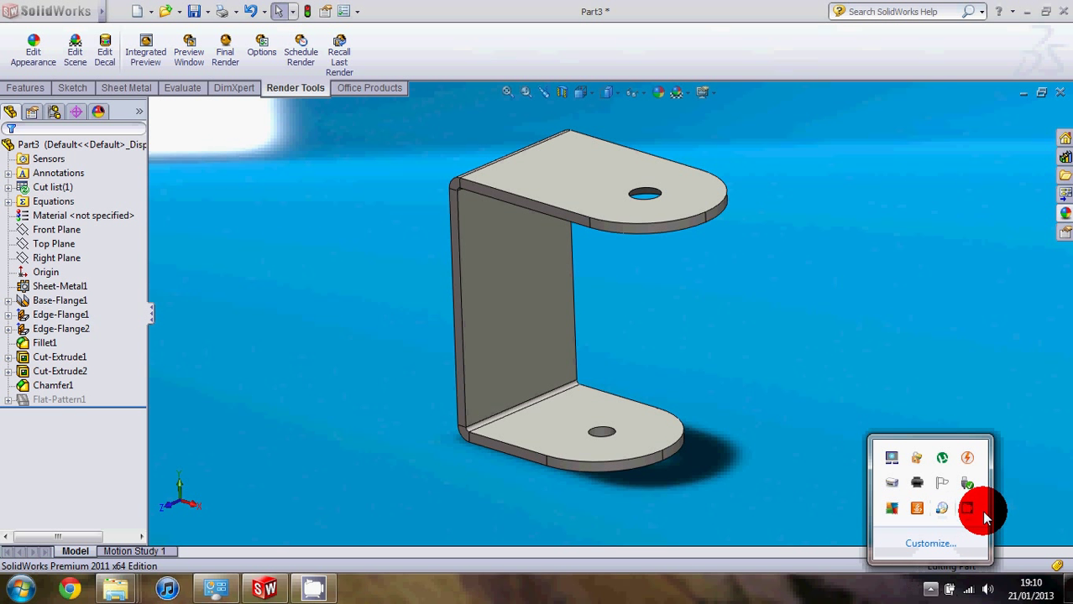